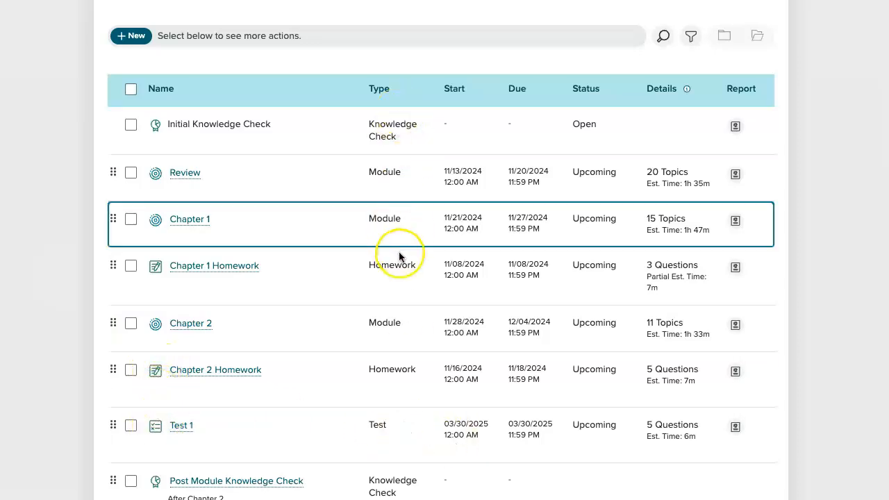
# Open the settings of the Chapter 1 Homework assignment from the assignment list
pyautogui.moveTo(375, 265); pyautogui.dragTo(409, 268)
pyautogui.click(379, 423)
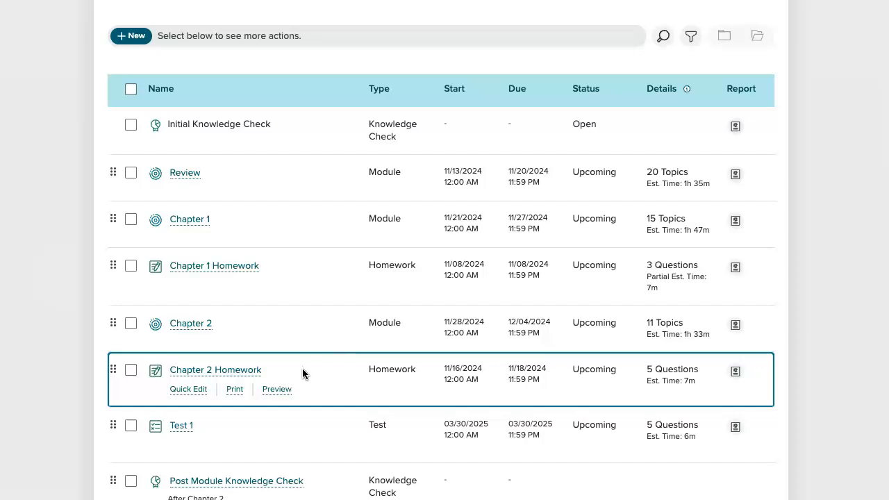
pyautogui.scroll(1, 301, 372)
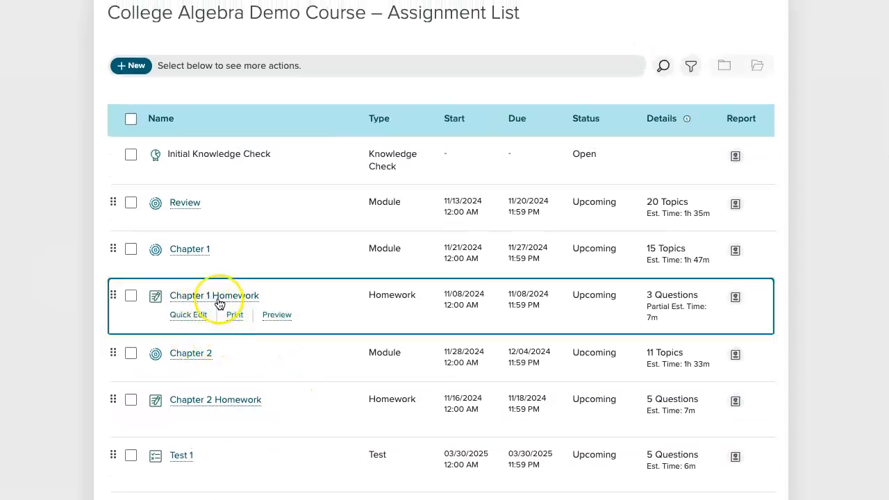
pyautogui.click(130, 295)
pyautogui.click(286, 69)
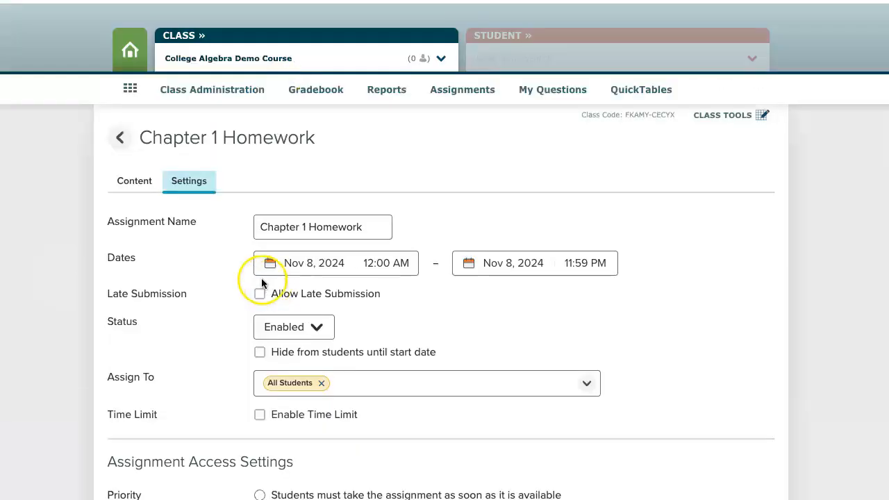
pyautogui.click(123, 183)
pyautogui.click(175, 184)
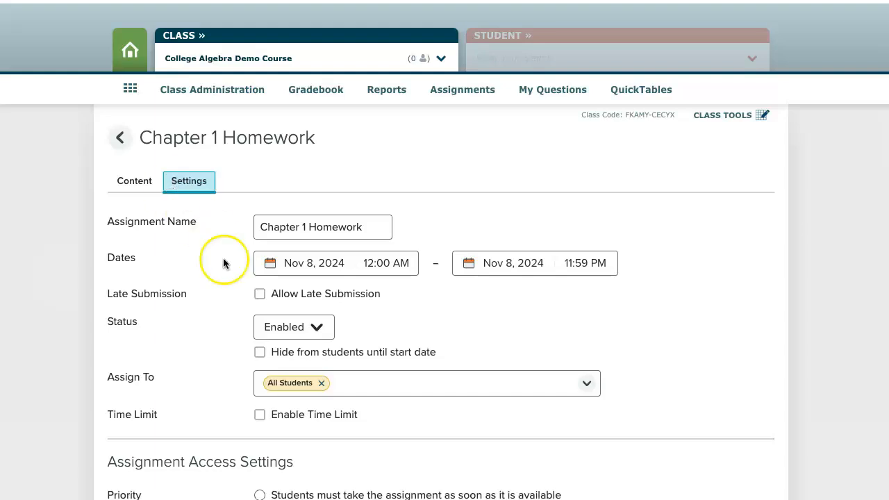
# Try allowing late submission with a penalty on the entire assignment, and switch both options off again
pyautogui.scroll(-1, 223, 258)
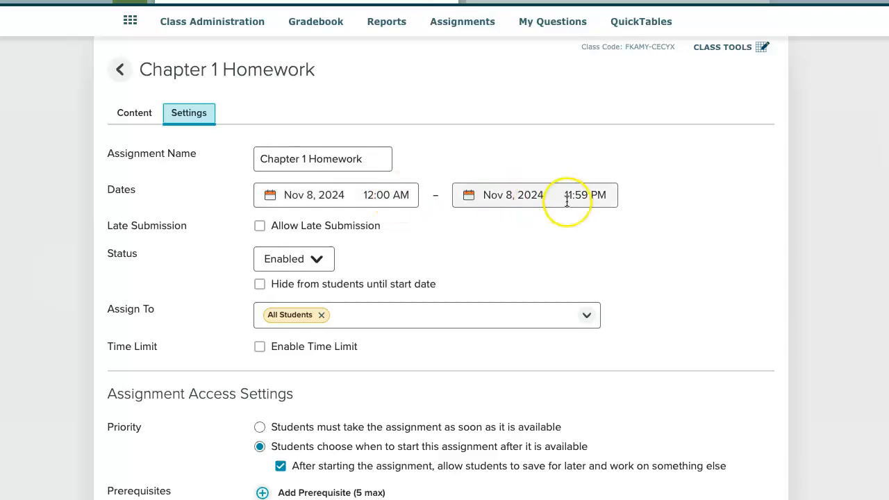
pyautogui.click(260, 228)
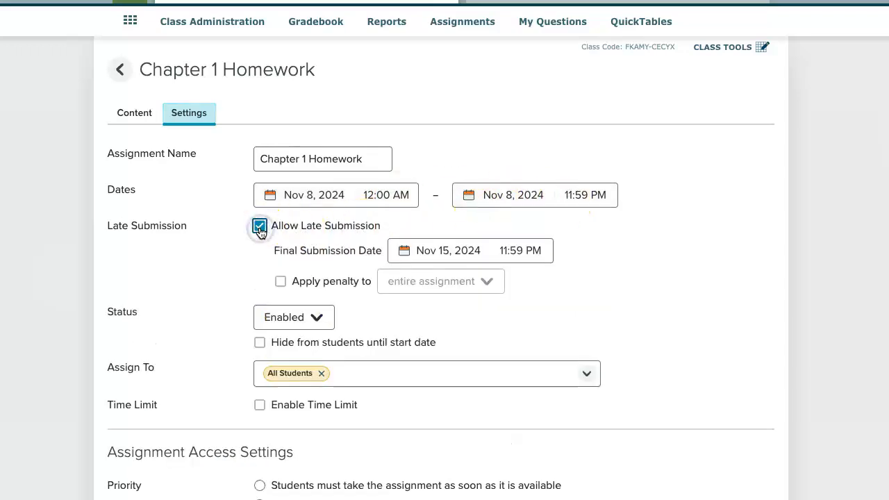
pyautogui.scroll(-1, 261, 233)
pyautogui.scroll(1, 261, 233)
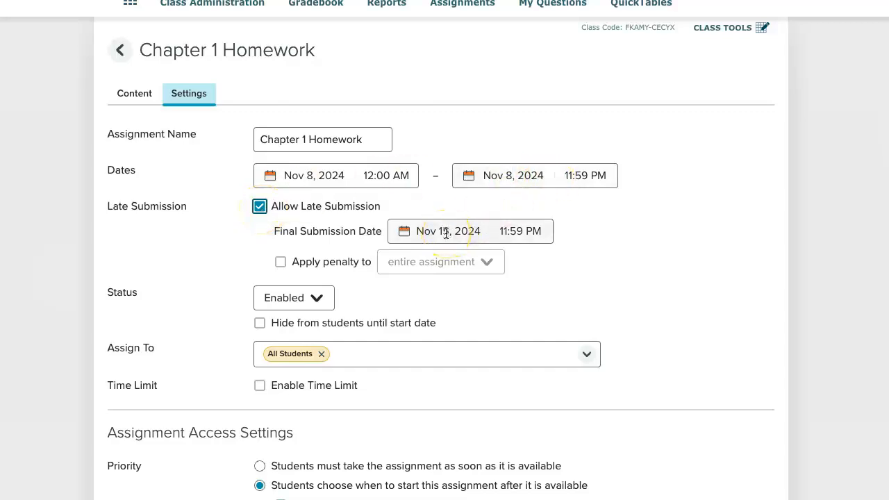
pyautogui.click(280, 262)
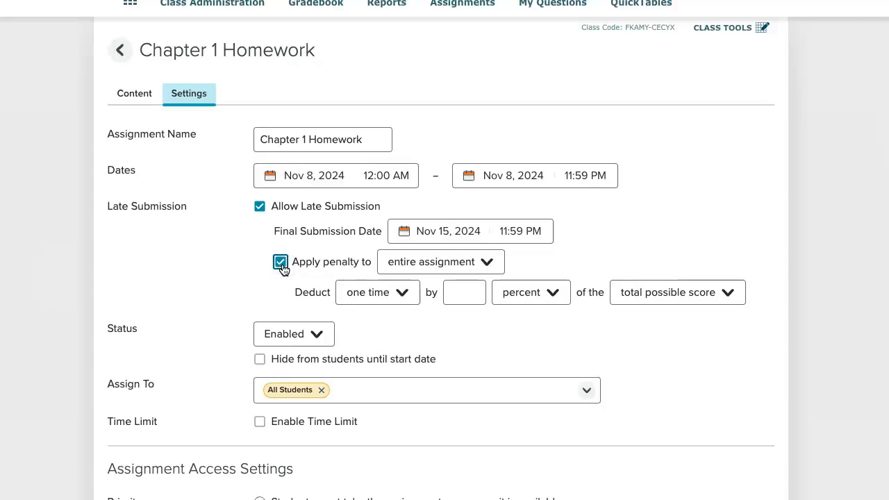
pyautogui.scroll(-1, 283, 269)
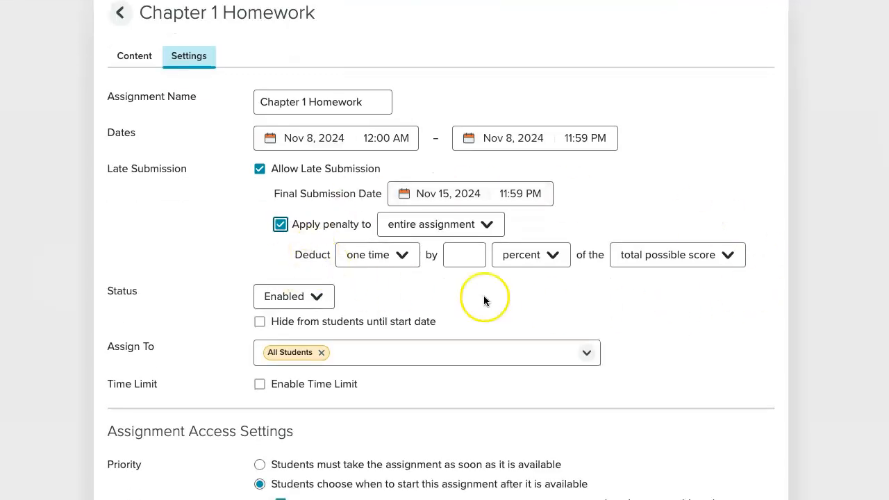
pyautogui.click(280, 226)
pyautogui.click(259, 169)
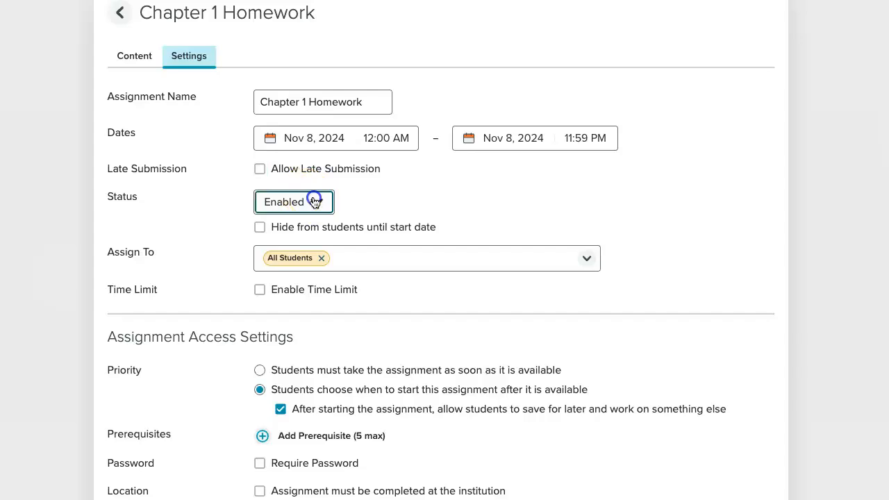
# View the status options available for the Chapter 1 Homework assignment
pyautogui.click(314, 201)
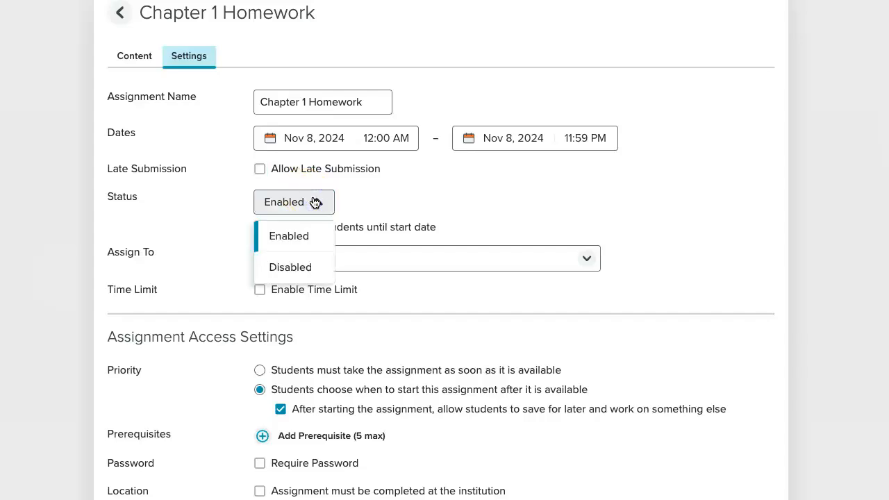
pyautogui.click(310, 270)
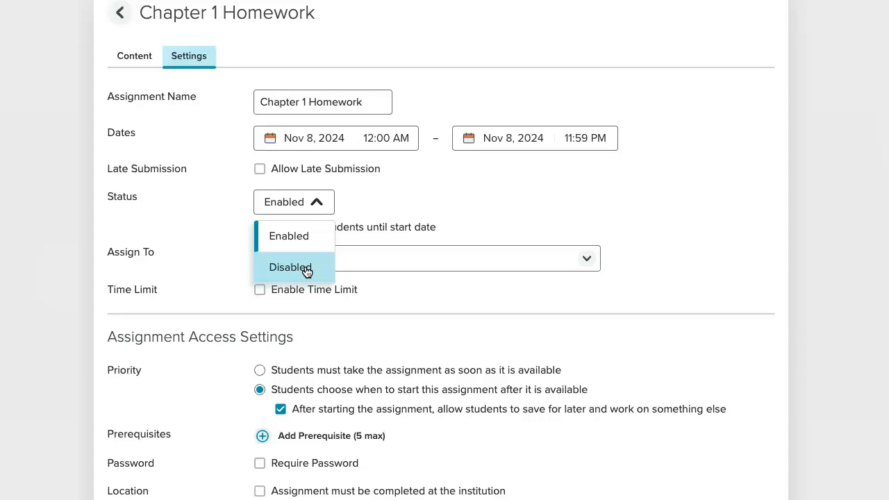
pyautogui.click(297, 270)
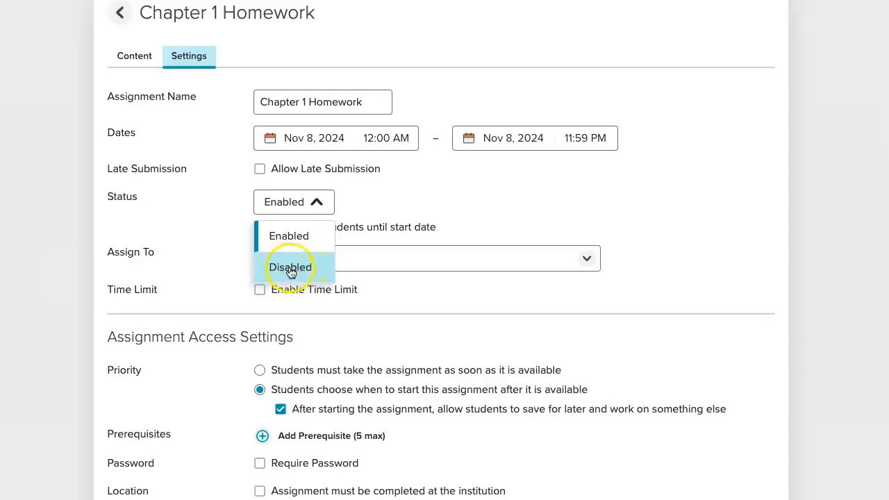
pyautogui.click(432, 201)
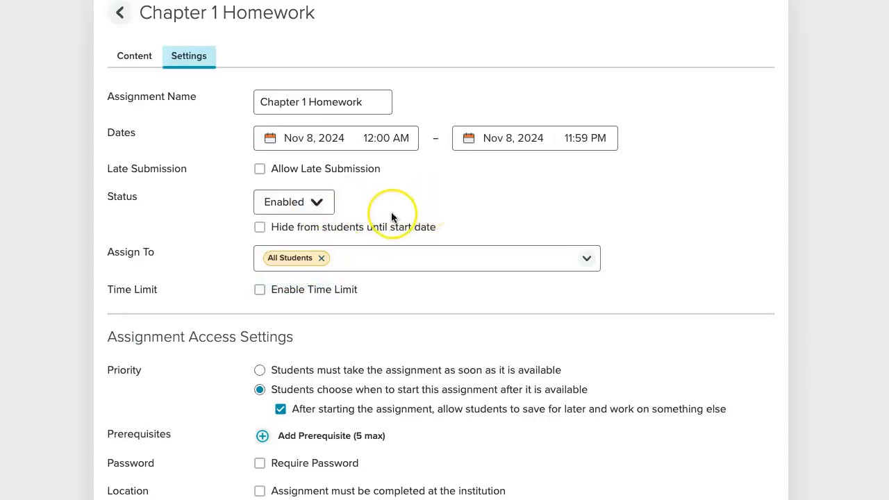
# Enable a time limit of 1 hr 30 min for the assignment
pyautogui.scroll(-1, 391, 218)
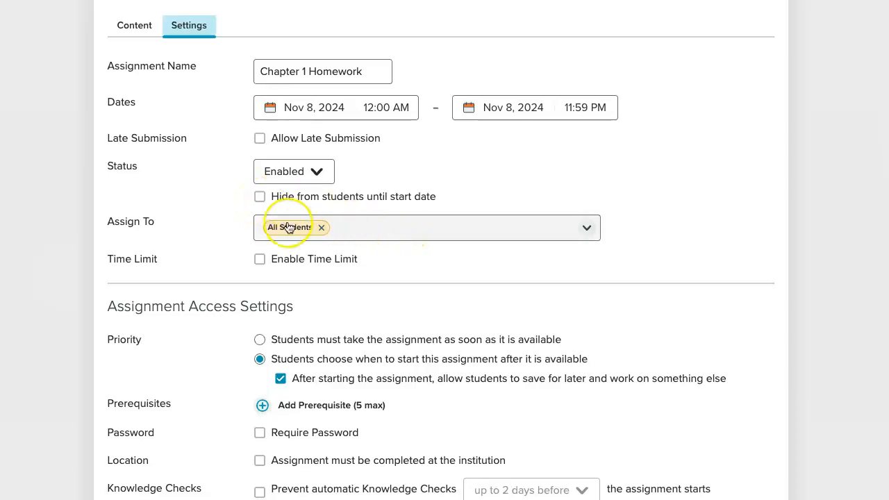
pyautogui.scroll(1, 193, 222)
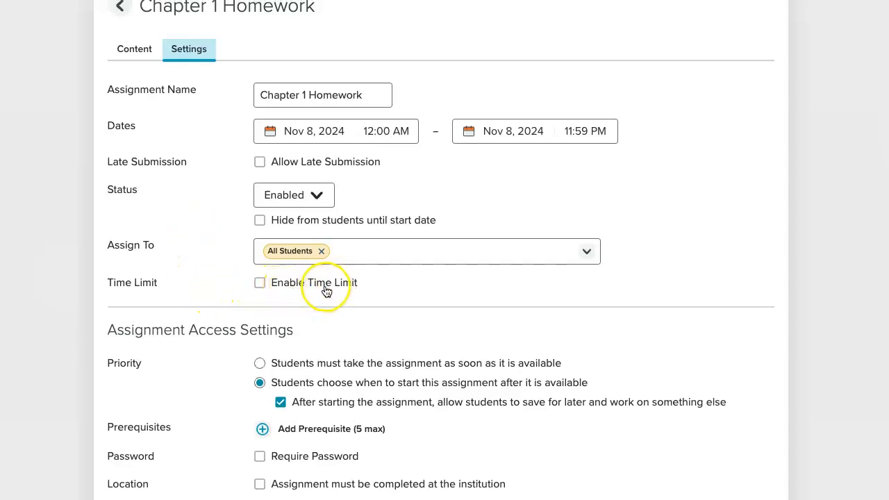
pyautogui.click(260, 284)
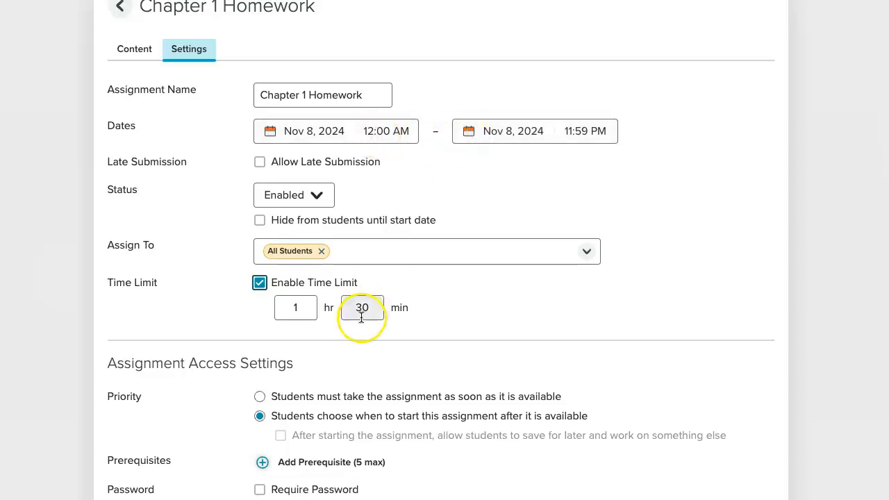
# Try requiring students to take the assignment as soon as it is available, and switch back to letting them choose when to start
pyautogui.scroll(-3, 359, 320)
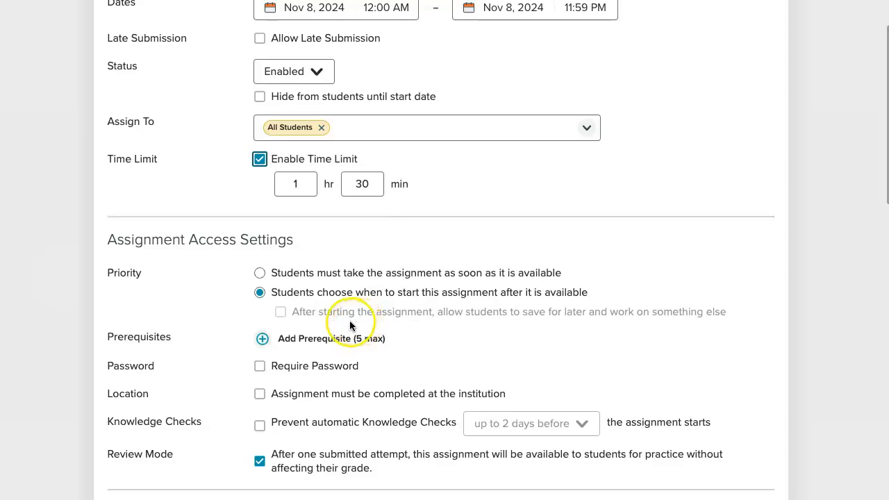
pyautogui.scroll(-3, 354, 318)
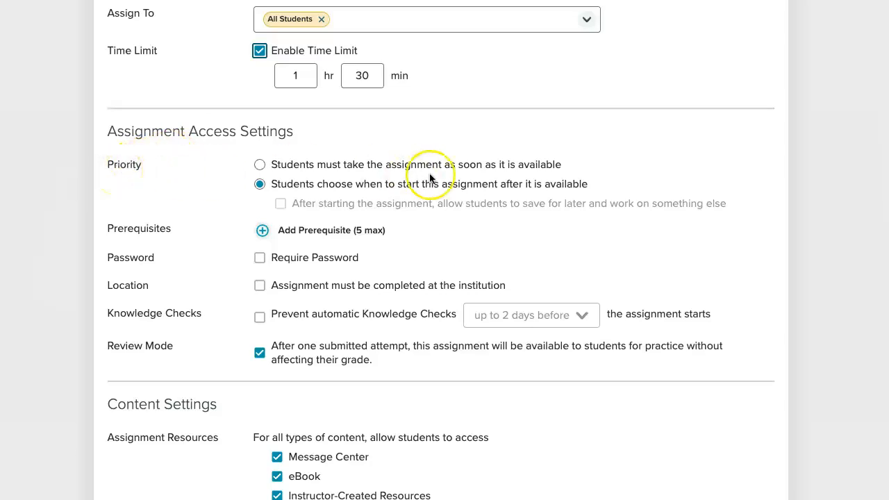
pyautogui.click(259, 165)
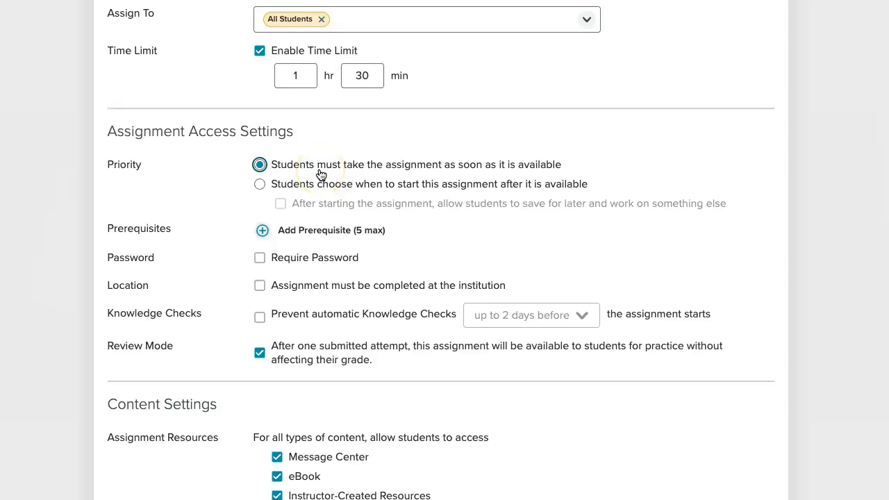
pyautogui.click(260, 185)
# Remove the time limit and allow students to save the assignment for later and work on something else
pyautogui.scroll(1, 264, 185)
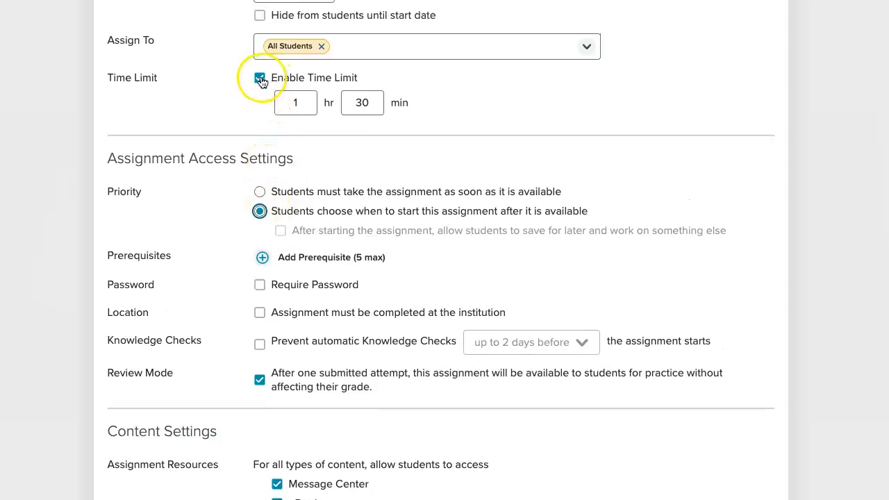
pyautogui.click(260, 79)
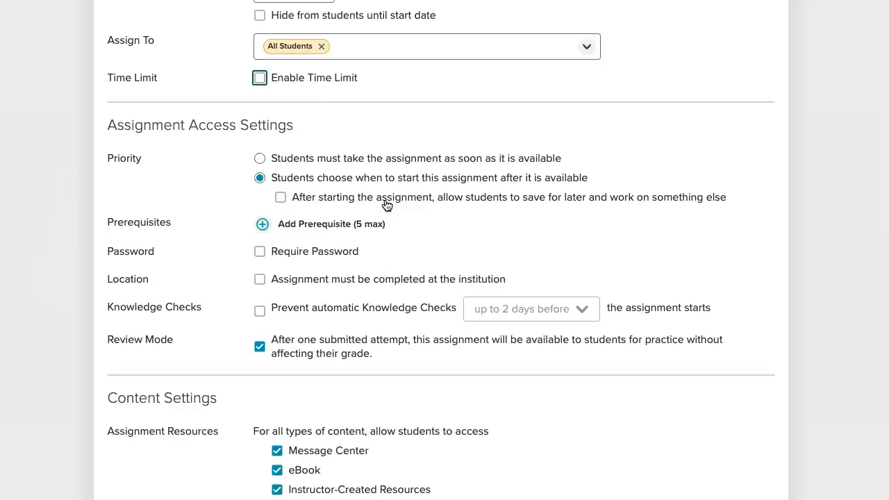
pyautogui.click(280, 197)
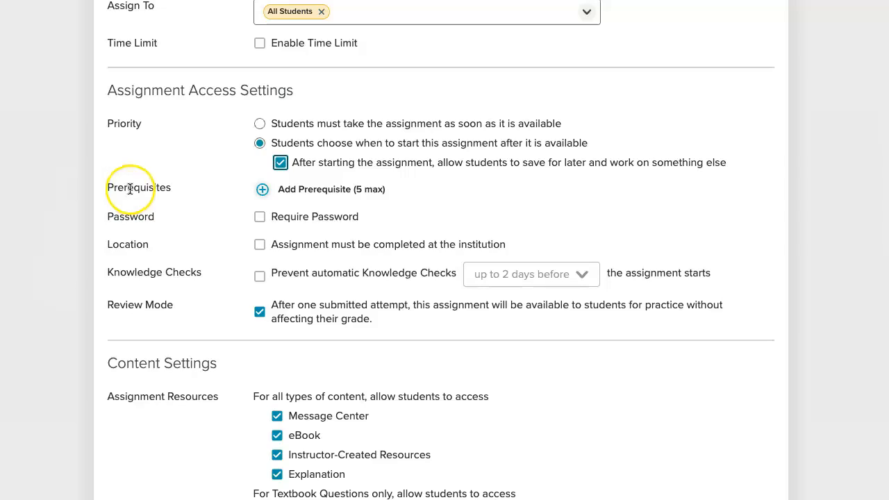
# Add the Chapter 1 module as a prerequisite with a minimum score of 80%
pyautogui.scroll(1, 131, 190)
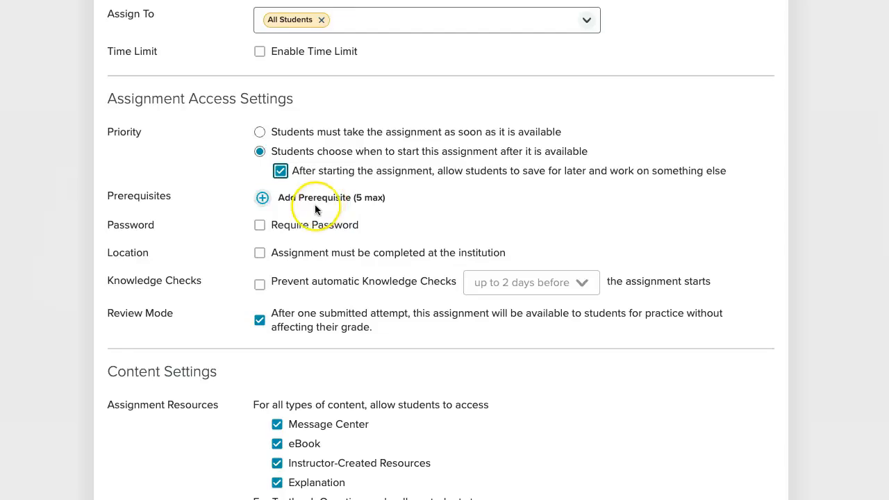
pyautogui.click(262, 199)
pyautogui.click(439, 201)
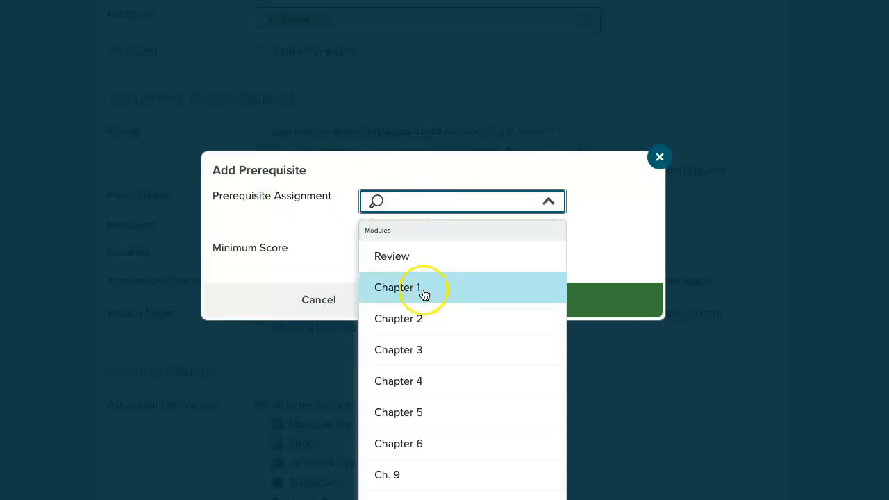
pyautogui.click(424, 294)
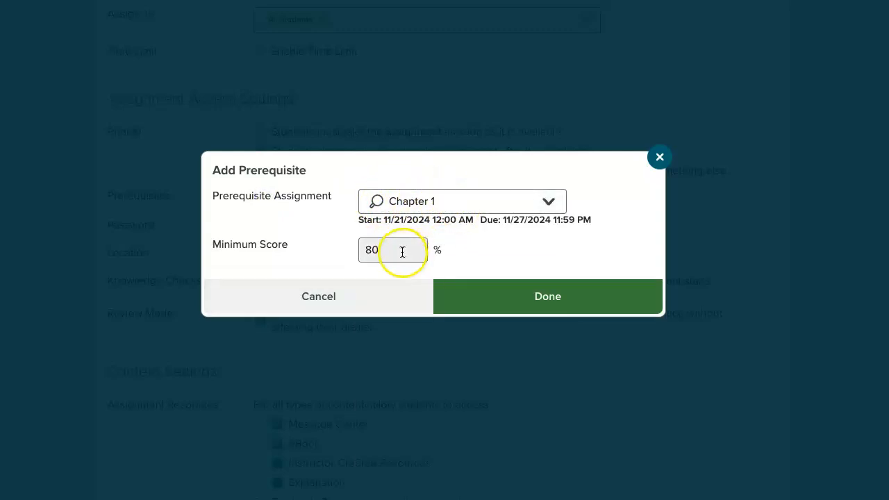
pyautogui.click(512, 298)
# Prevent automatic Knowledge Checks up to 2 days before the assignment starts
pyautogui.scroll(1, 304, 229)
pyautogui.scroll(1, 303, 228)
pyautogui.scroll(1, 357, 70)
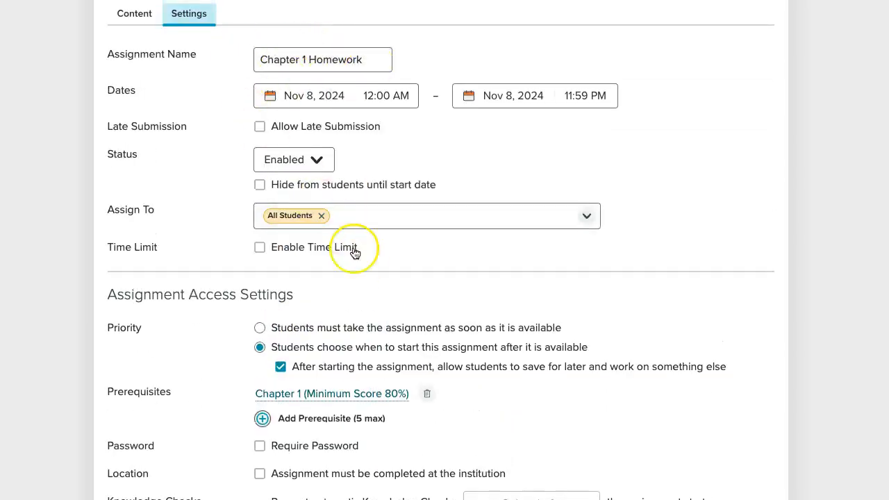
pyautogui.scroll(-4, 354, 252)
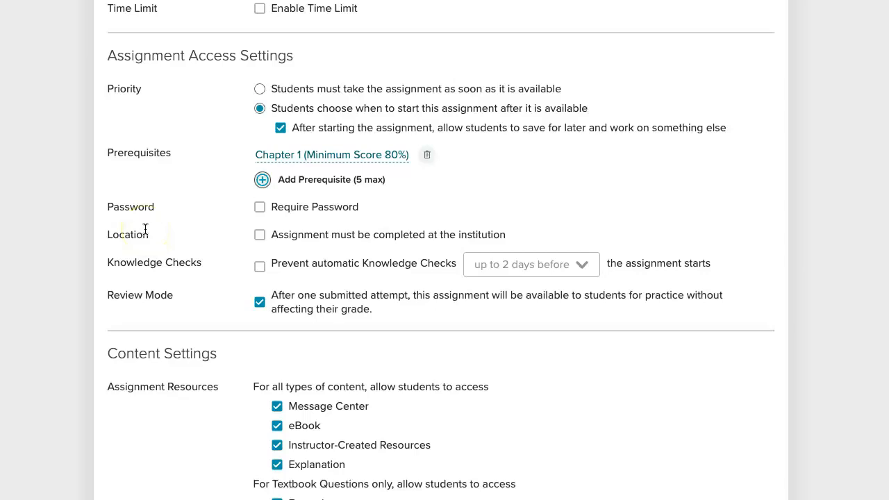
pyautogui.scroll(-1, 145, 229)
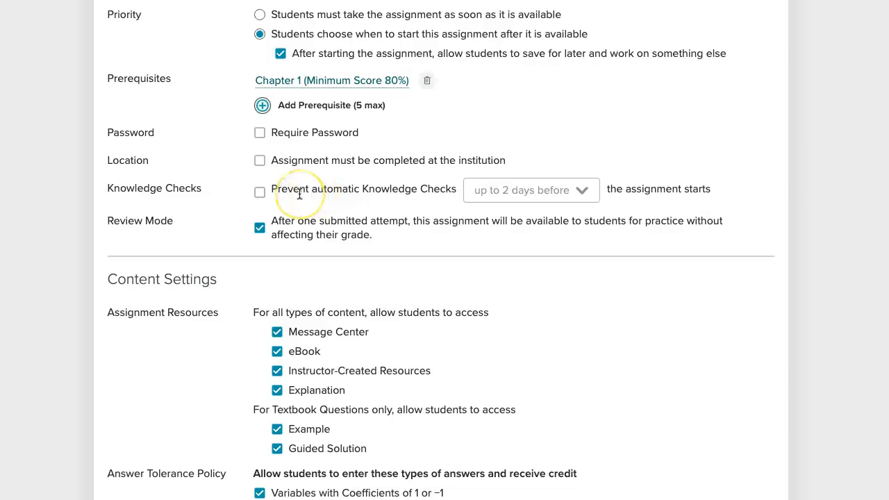
pyautogui.click(261, 194)
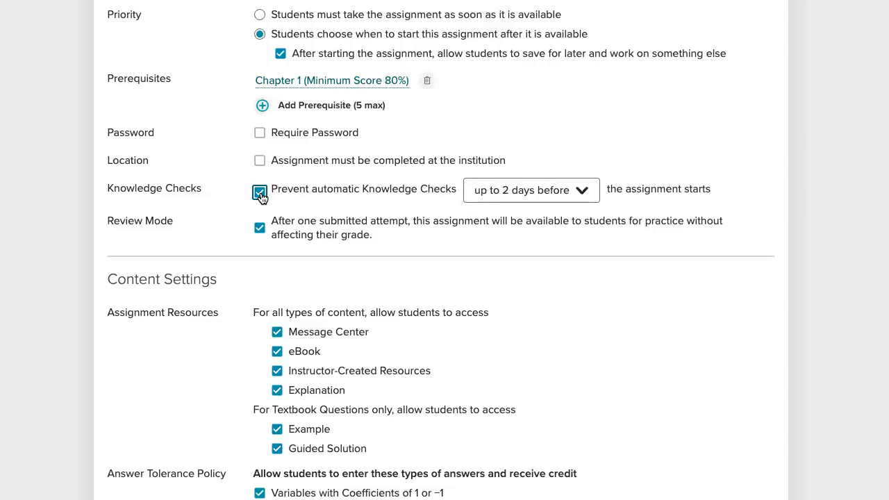
# Examine the review mode and the content settings for resources, answer tolerance, attempts, retakes and grading policy
pyautogui.scroll(-1, 260, 197)
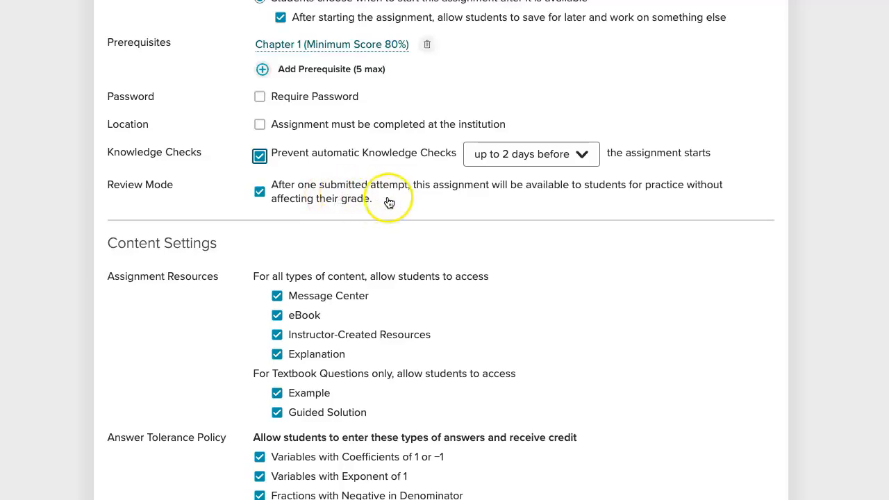
pyautogui.scroll(-2, 380, 207)
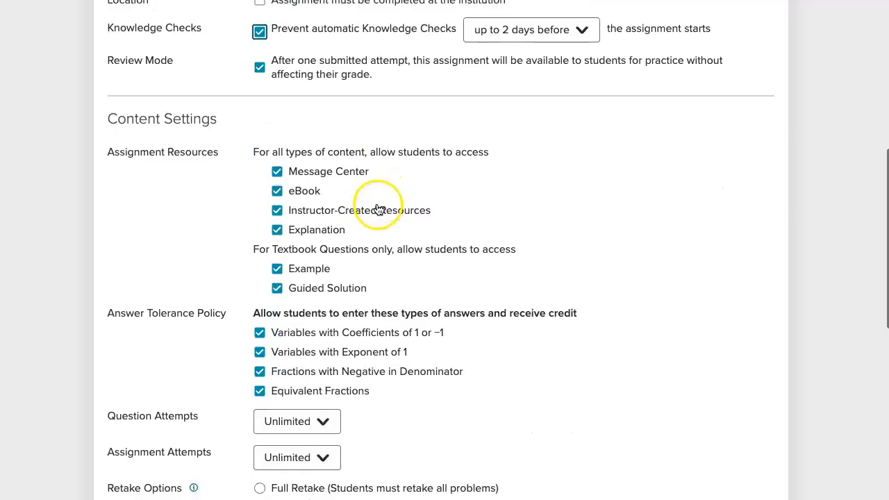
pyautogui.scroll(-2, 377, 208)
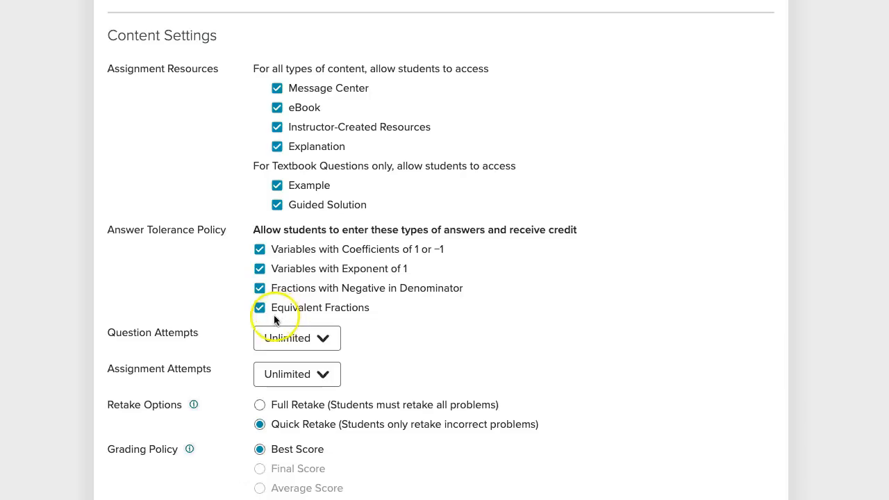
pyautogui.scroll(-1, 238, 317)
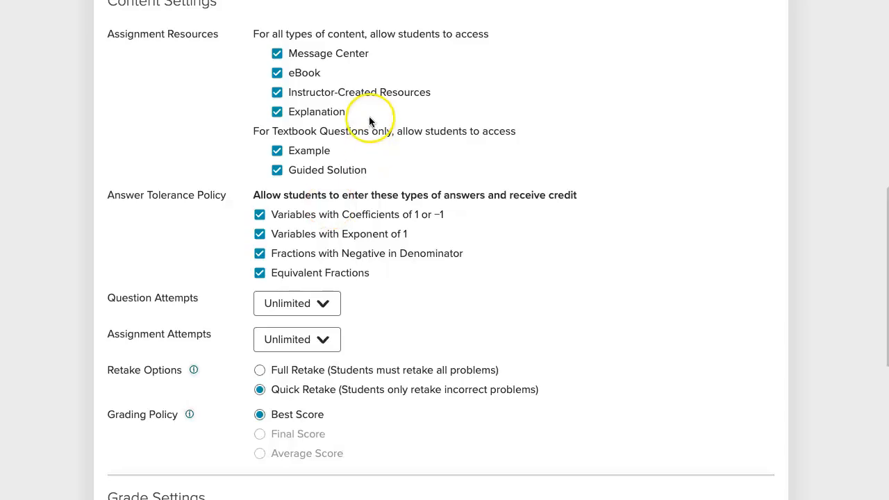
pyautogui.scroll(1, 232, 135)
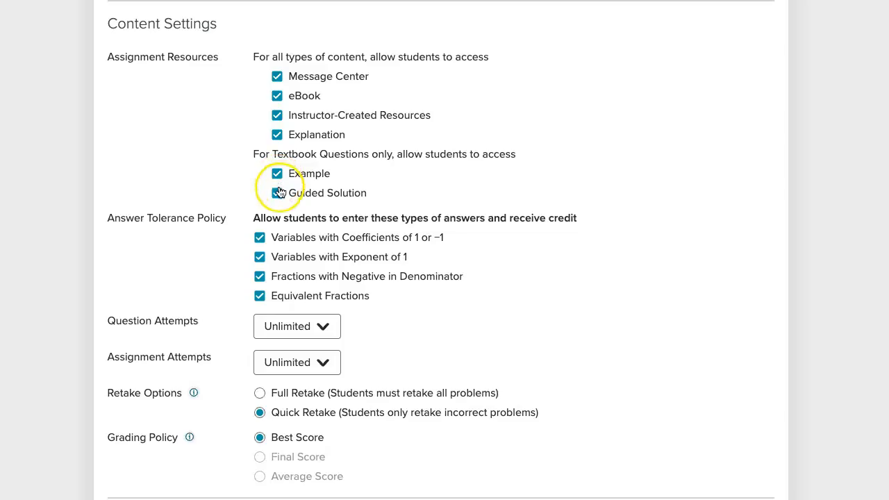
# Examine the assignment resources, the answer tolerance policy and the available limits for question attempts
pyautogui.scroll(1, 279, 194)
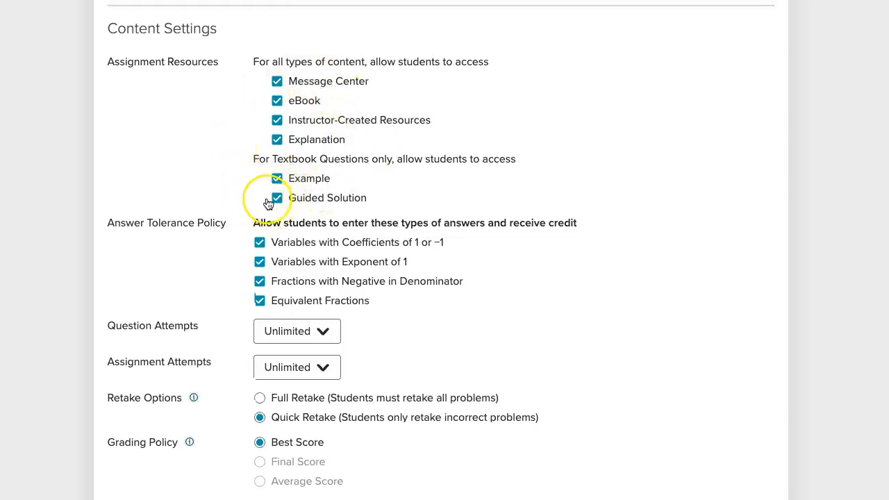
pyautogui.scroll(-3, 251, 198)
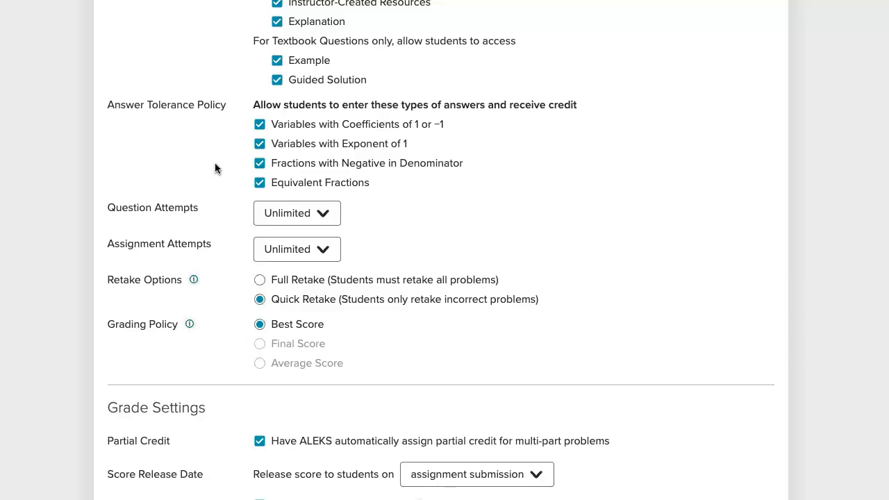
pyautogui.scroll(-1, 215, 168)
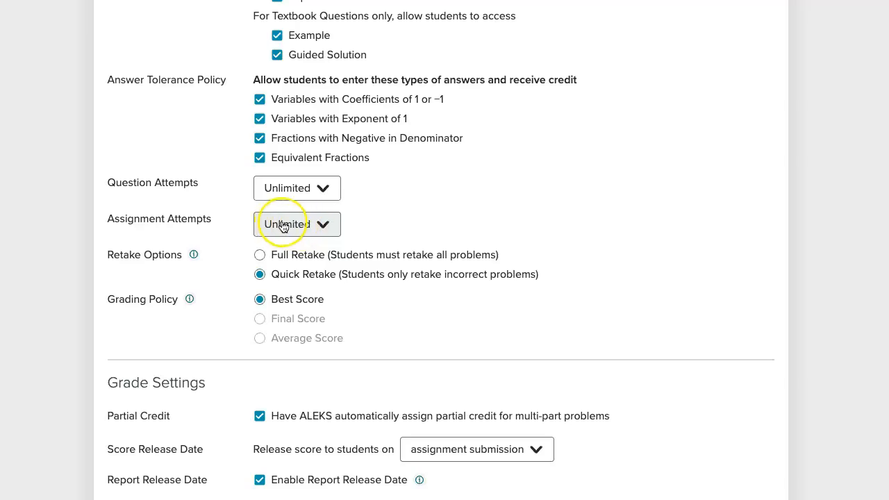
pyautogui.click(311, 188)
pyautogui.scroll(-1, 299, 236)
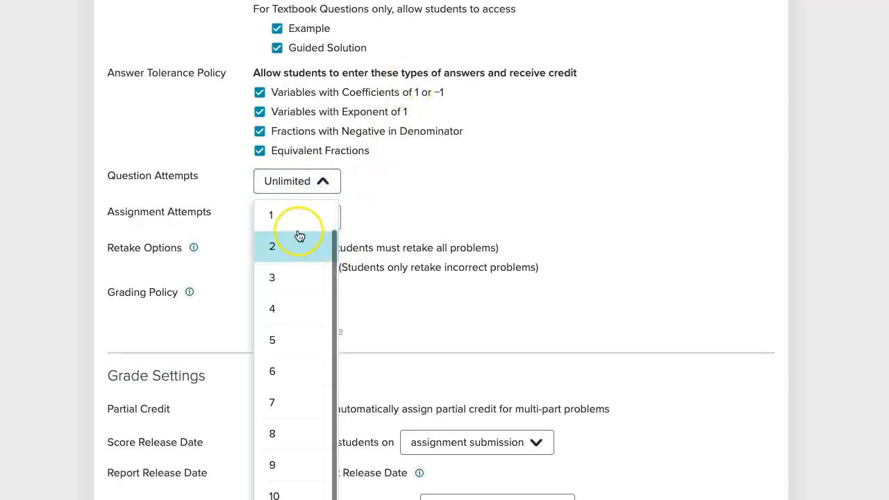
pyautogui.scroll(1, 308, 411)
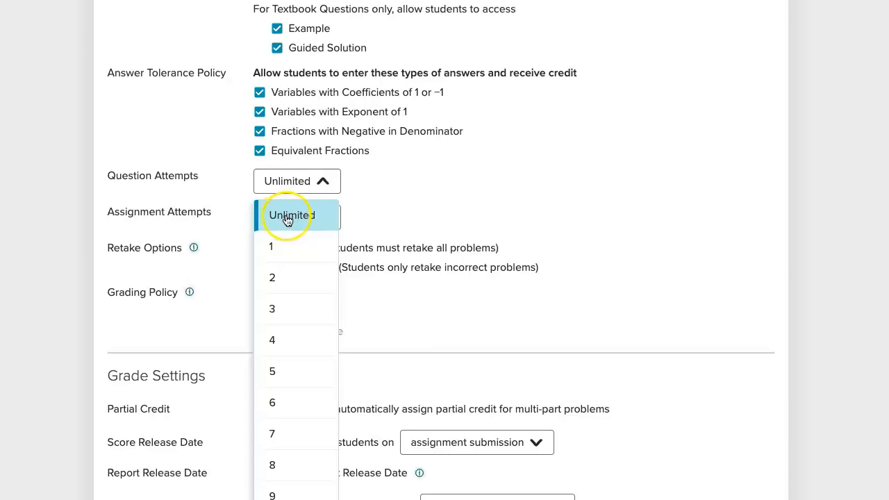
pyautogui.click(424, 193)
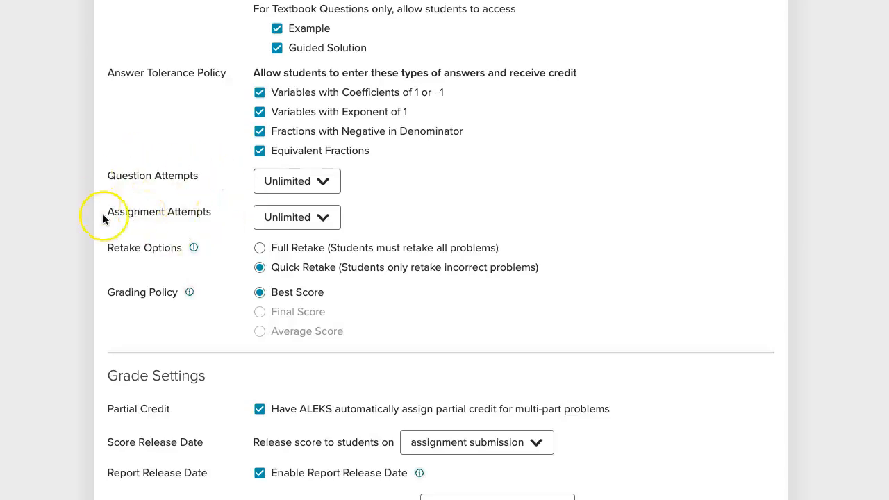
# Limit the homework to 2 question attempts and 3 assignment attempts
pyautogui.click(305, 181)
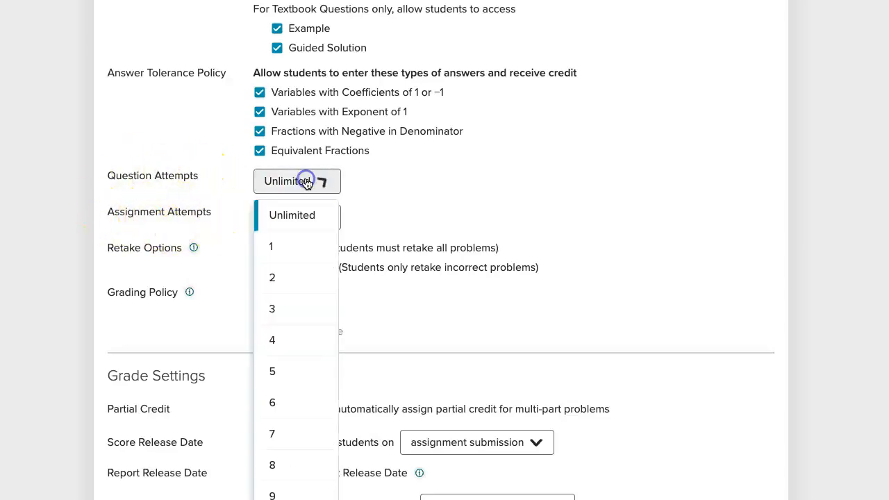
pyautogui.click(288, 261)
pyautogui.click(292, 214)
pyautogui.click(295, 304)
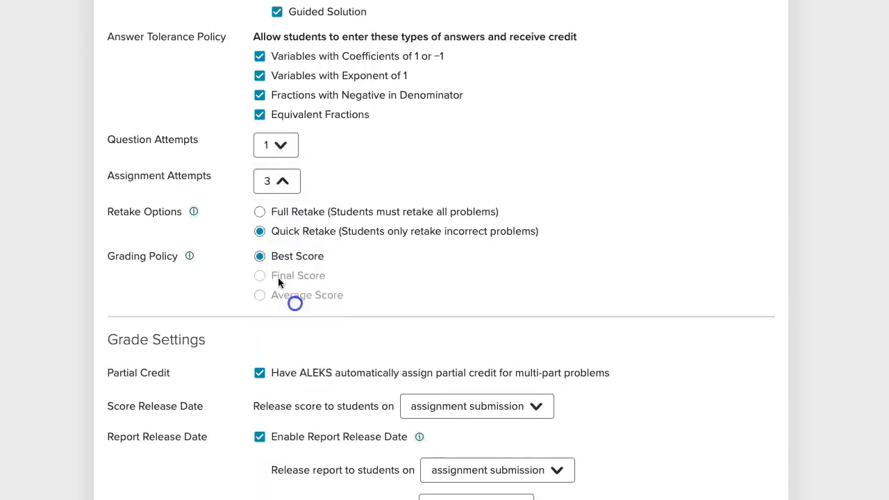
pyautogui.click(280, 148)
pyautogui.click(285, 212)
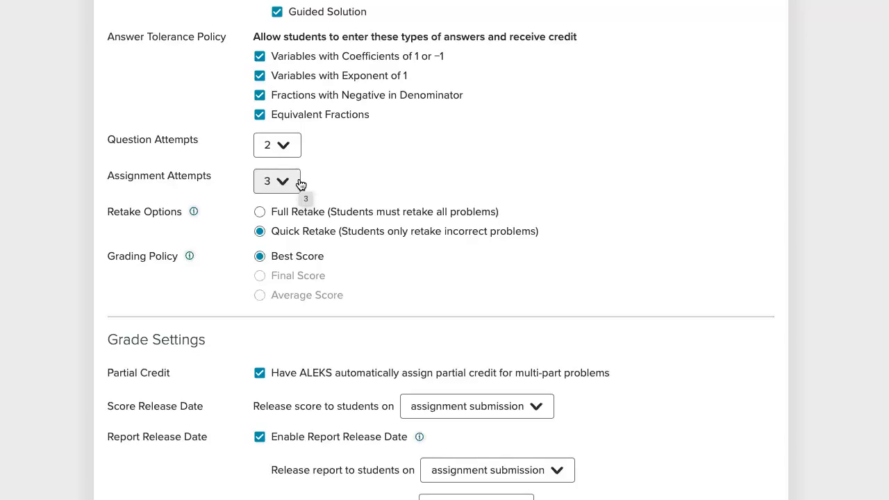
pyautogui.click(334, 222)
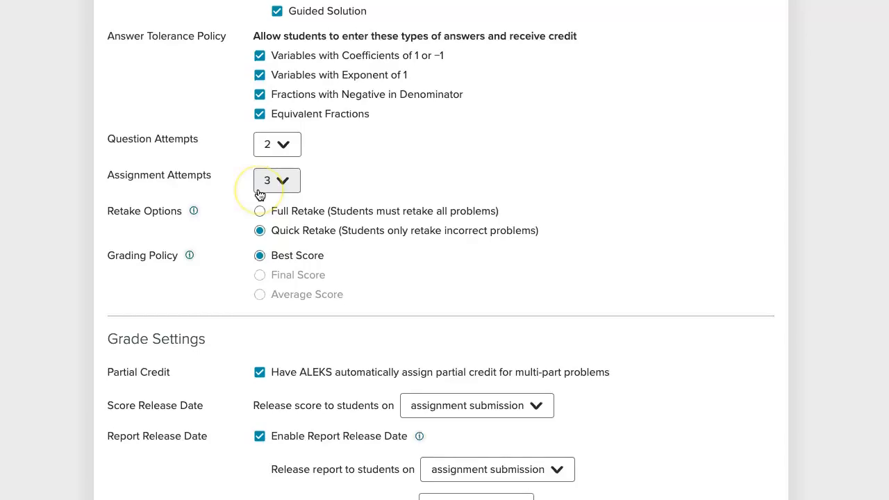
# Set the retake option to Full Retake so students must retake all problems
pyautogui.scroll(-1, 259, 195)
pyautogui.click(211, 180)
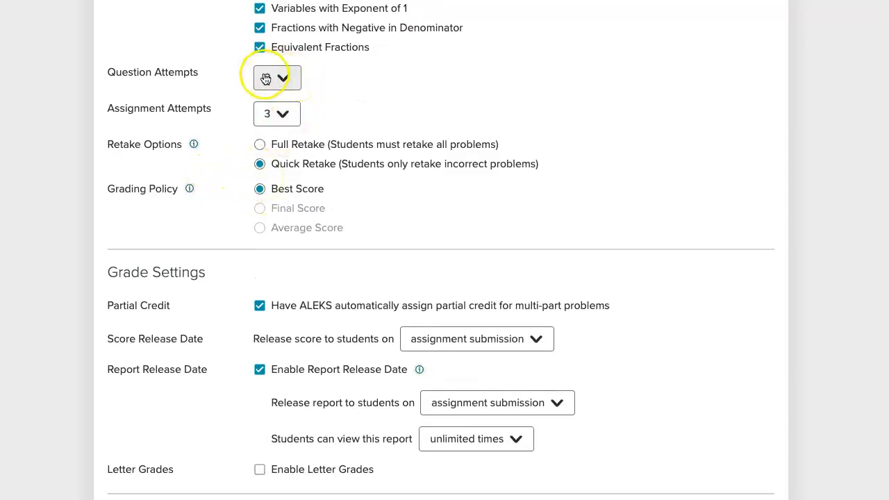
pyautogui.click(261, 146)
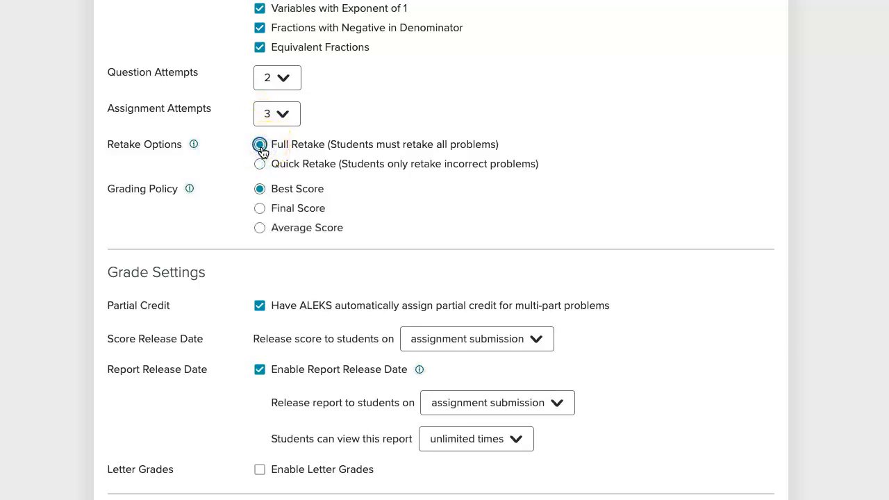
pyautogui.click(259, 165)
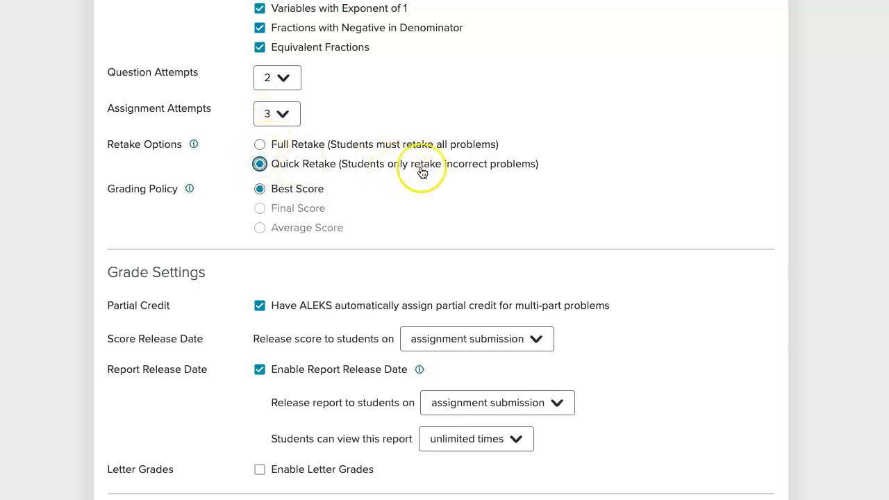
pyautogui.click(258, 144)
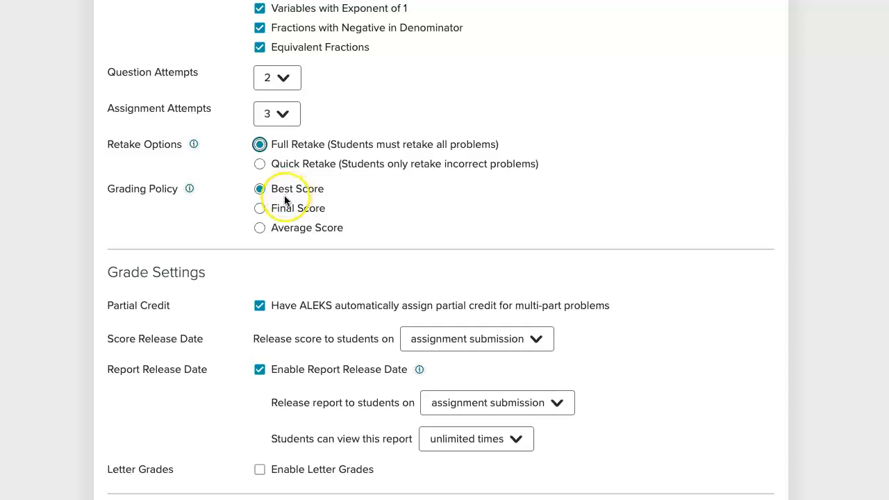
# Turn automatic partial credit for multi-part problems off and back on
pyautogui.scroll(-3, 288, 226)
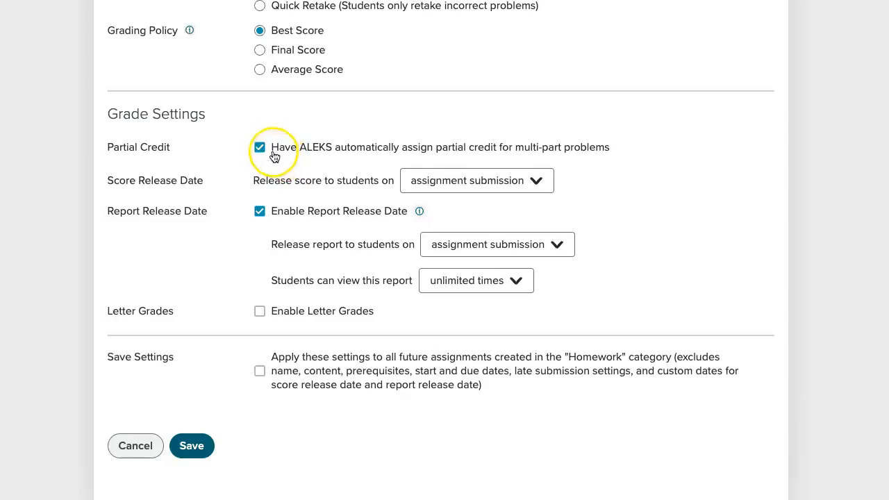
pyautogui.click(261, 150)
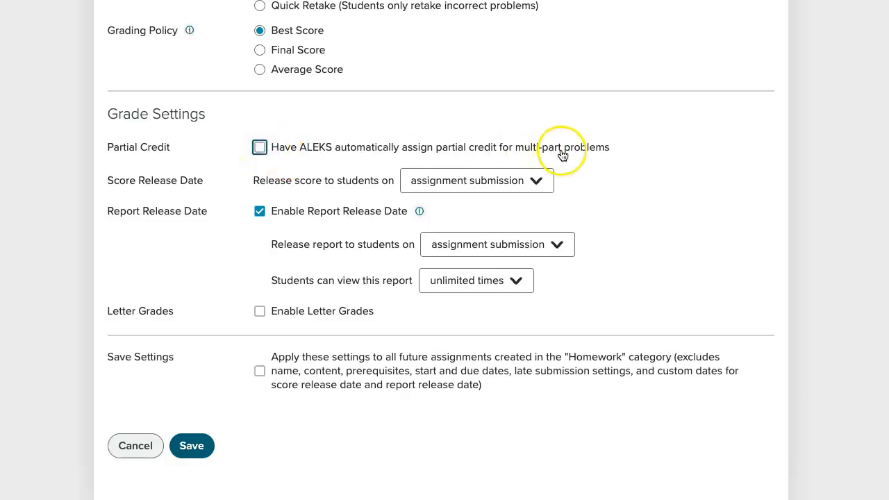
pyautogui.scroll(-1, 264, 151)
pyautogui.scroll(1, 264, 150)
pyautogui.click(261, 146)
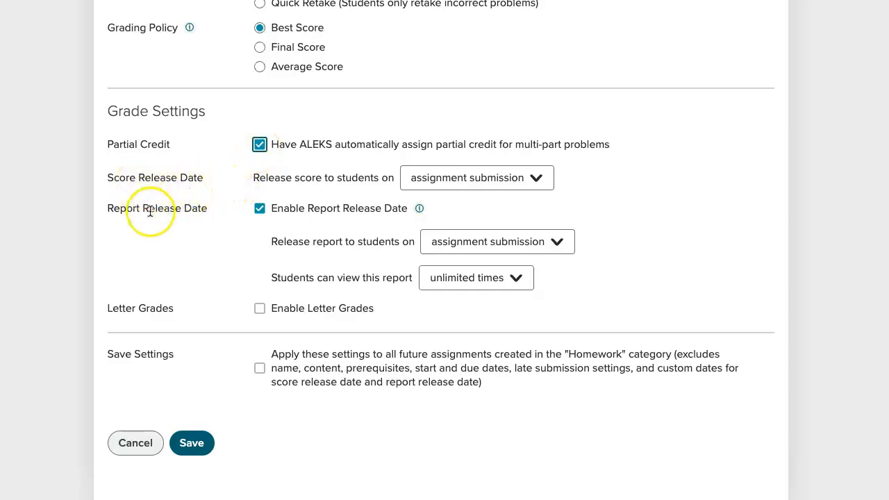
# Examine the available choices for when scores are released to students
pyautogui.scroll(1, 148, 210)
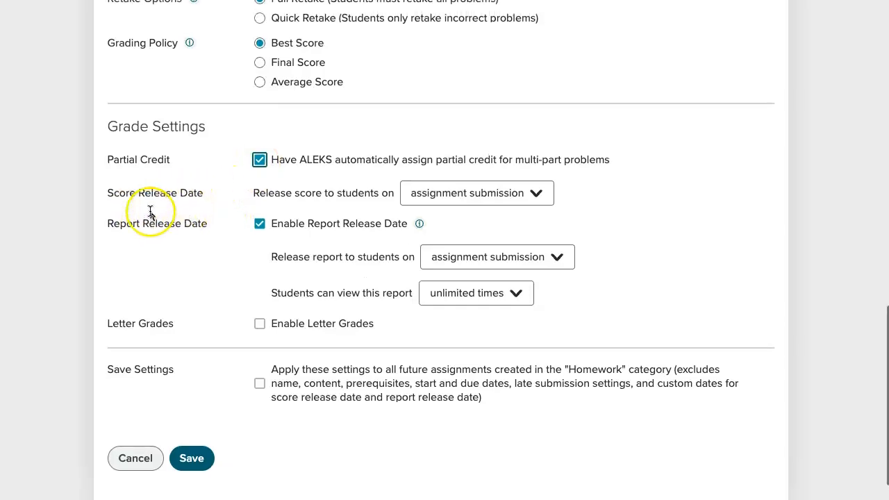
pyautogui.click(509, 192)
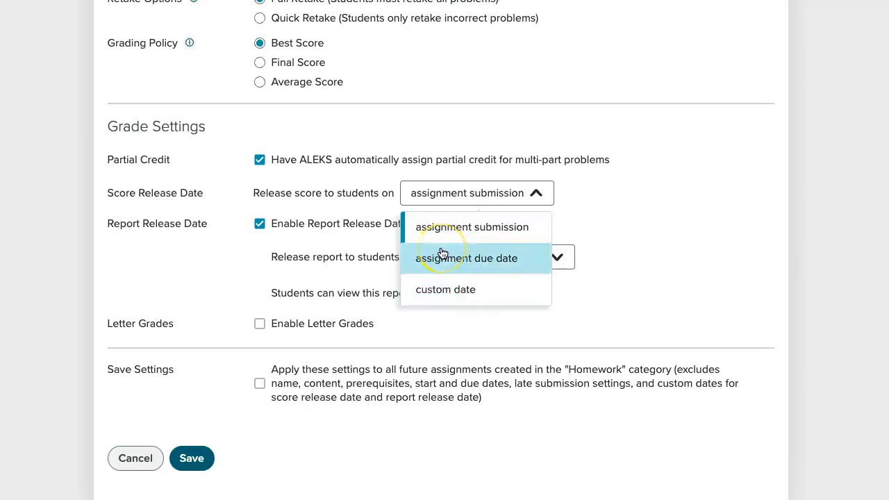
pyautogui.click(476, 291)
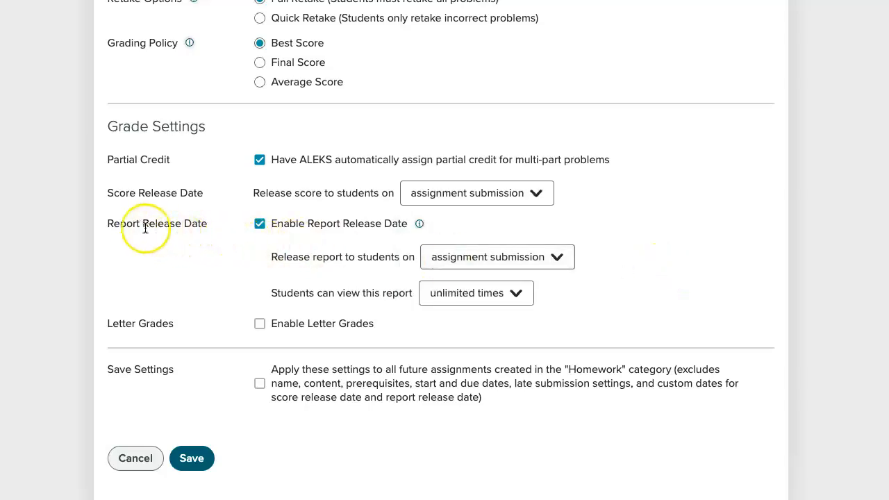
# Disable the report release date and enable it again
pyautogui.click(259, 224)
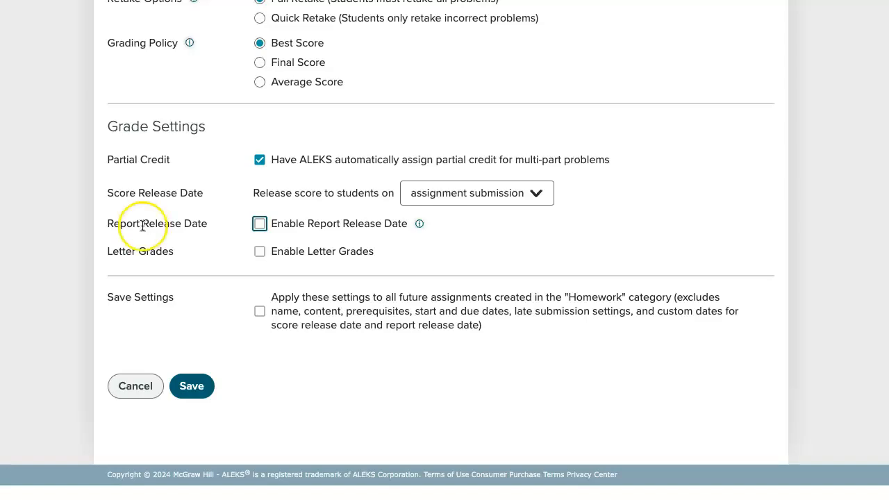
pyautogui.click(259, 225)
pyautogui.scroll(-1, 260, 229)
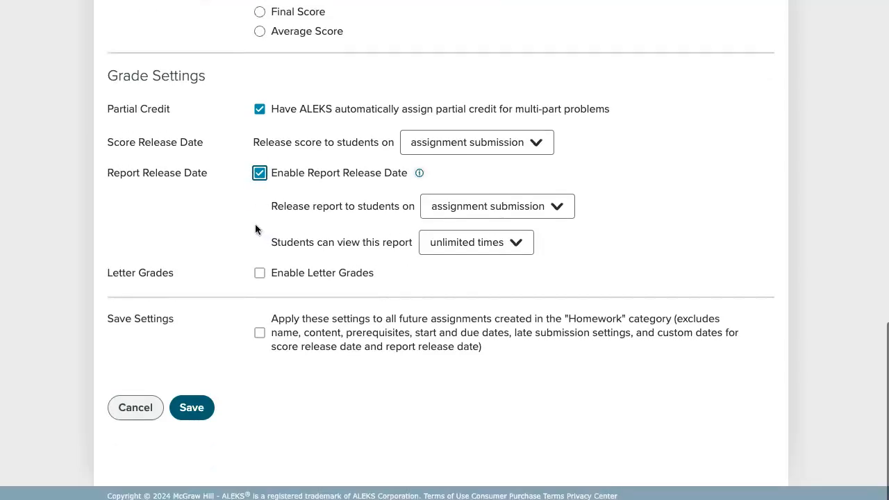
pyautogui.scroll(1, 257, 226)
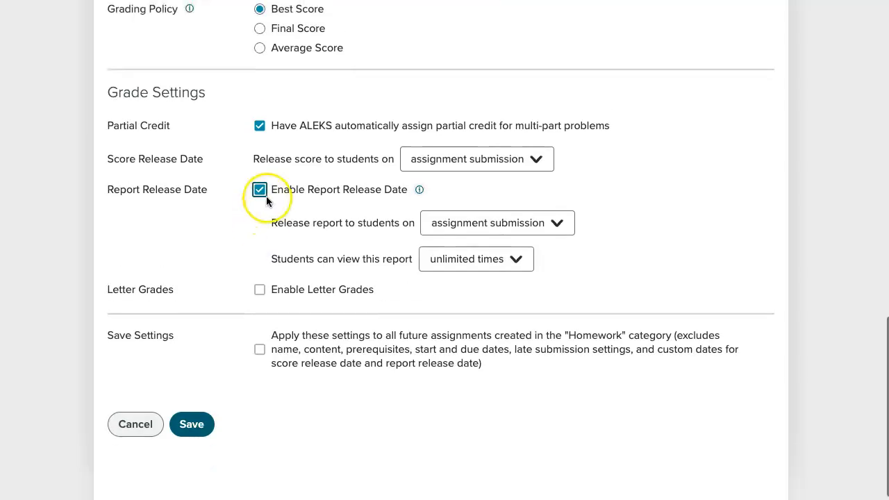
# Examine the choices for when the report is released and how many times students can view it
pyautogui.click(535, 221)
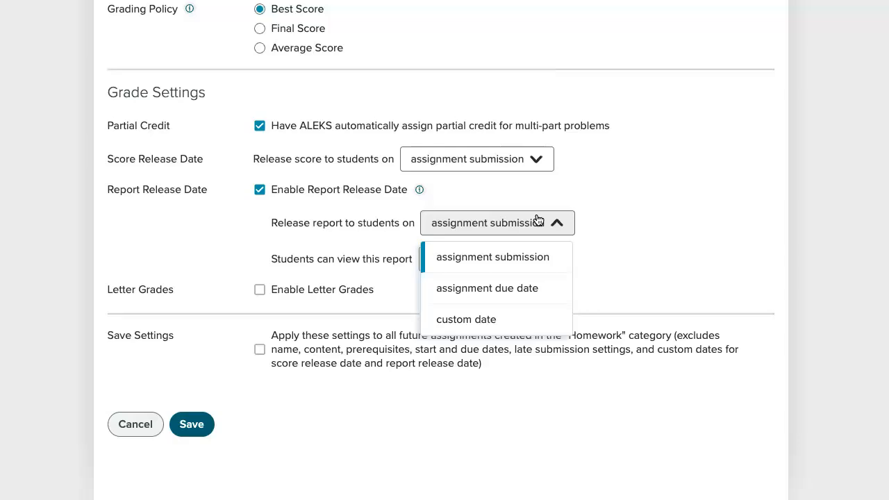
pyautogui.click(540, 270)
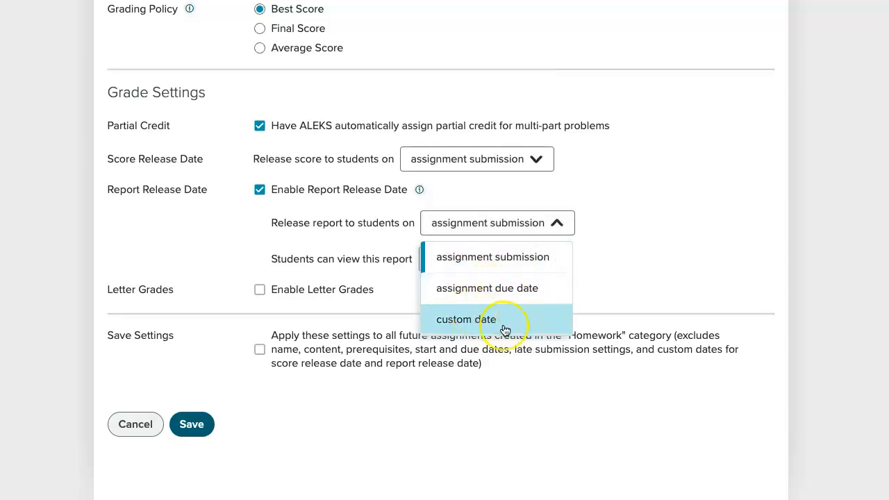
pyautogui.scroll(1, 504, 331)
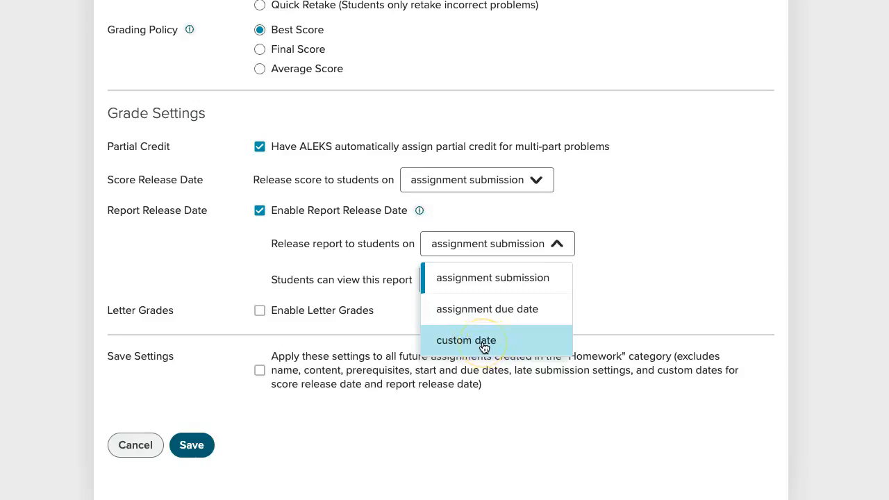
pyautogui.click(615, 237)
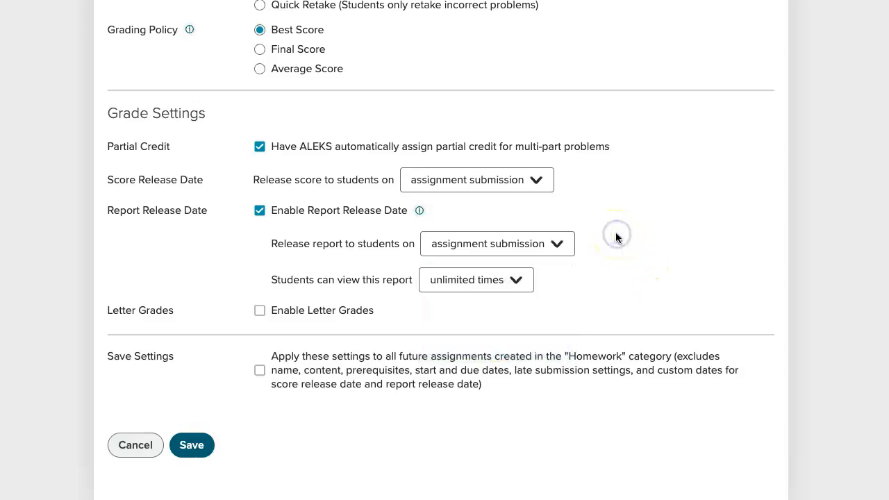
pyautogui.scroll(-1, 615, 241)
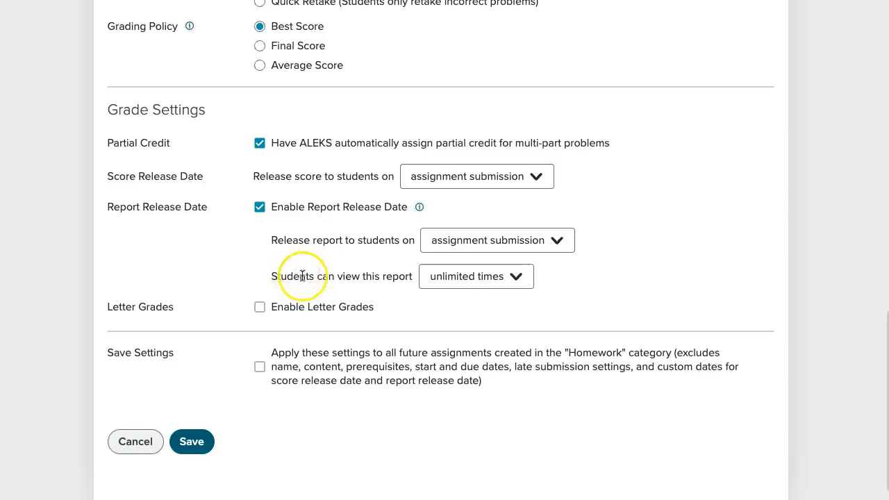
pyautogui.click(482, 277)
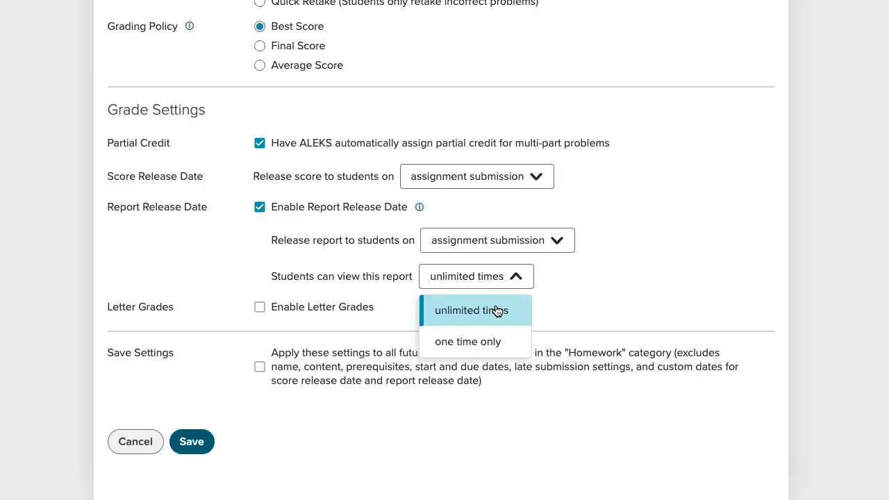
pyautogui.click(499, 341)
pyautogui.click(455, 317)
pyautogui.scroll(-1, 614, 267)
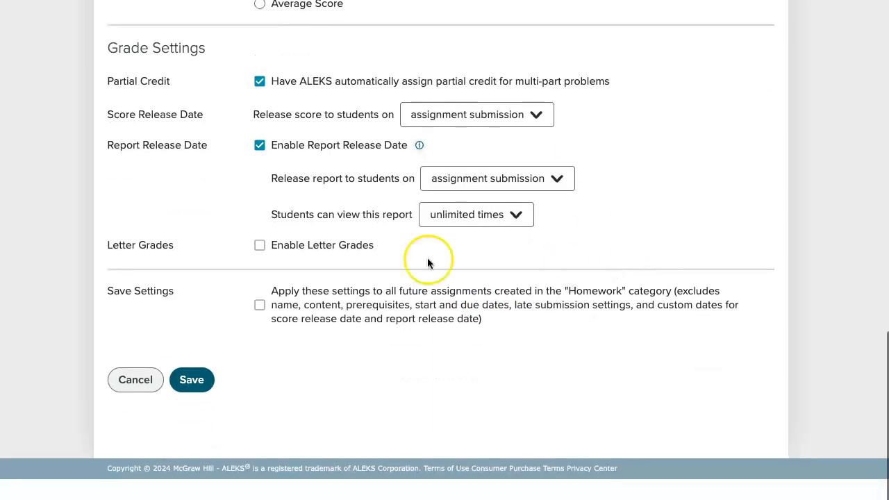
# Try letter grades with the boundary between F and D at 58 percent, and disable letter grades again
pyautogui.click(261, 250)
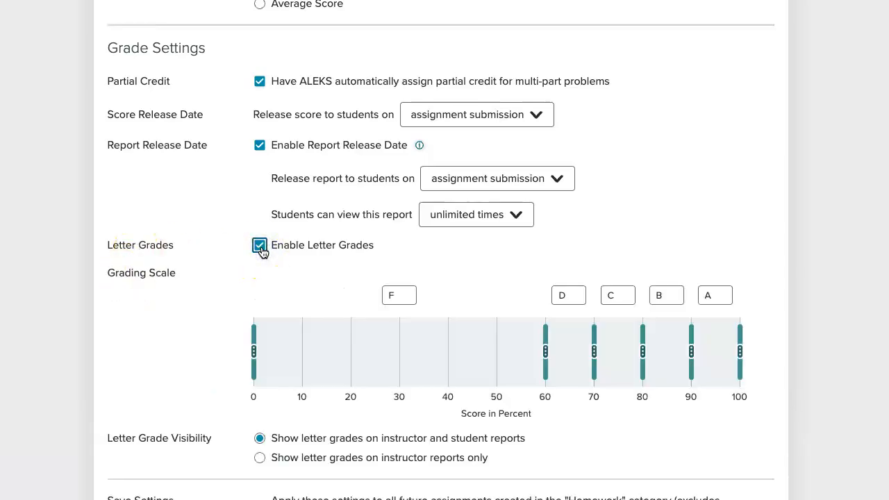
pyautogui.scroll(-1, 599, 294)
pyautogui.moveTo(545, 309); pyautogui.dragTo(536, 309)
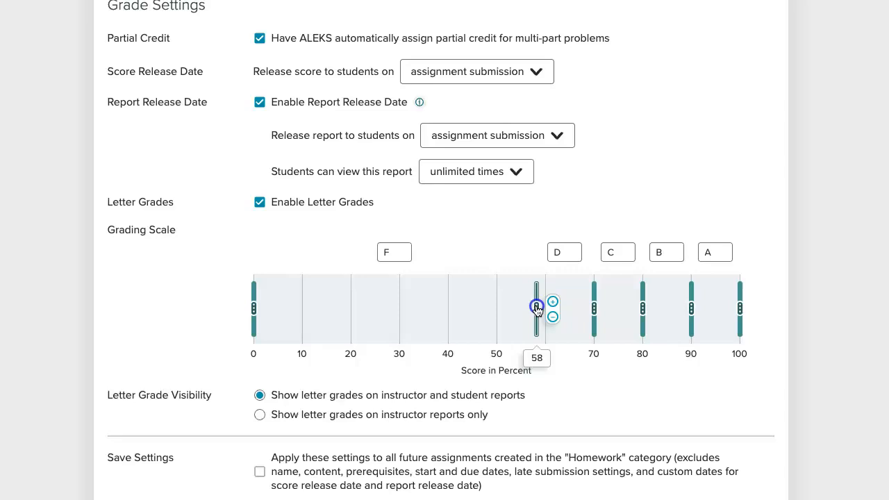
pyautogui.click(258, 202)
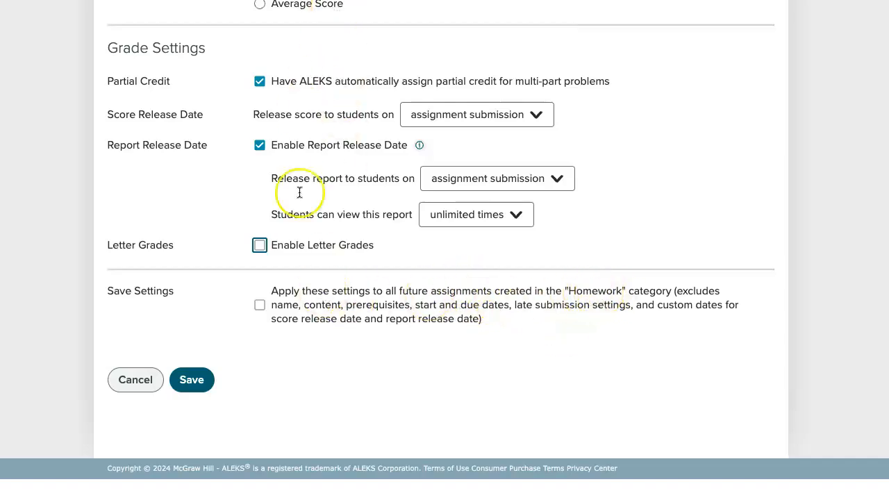
# Save the homework settings without applying them to future Homework assignments, and view the course's assignment list
pyautogui.scroll(3, 312, 251)
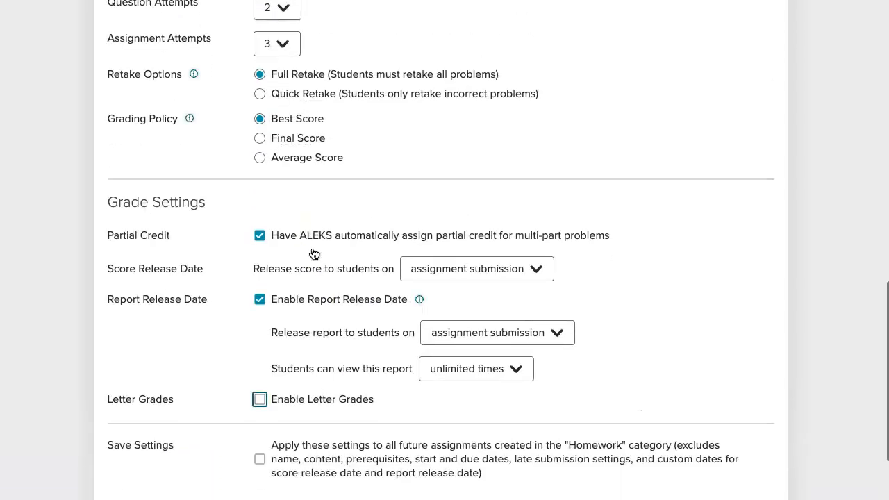
pyautogui.scroll(-3, 314, 255)
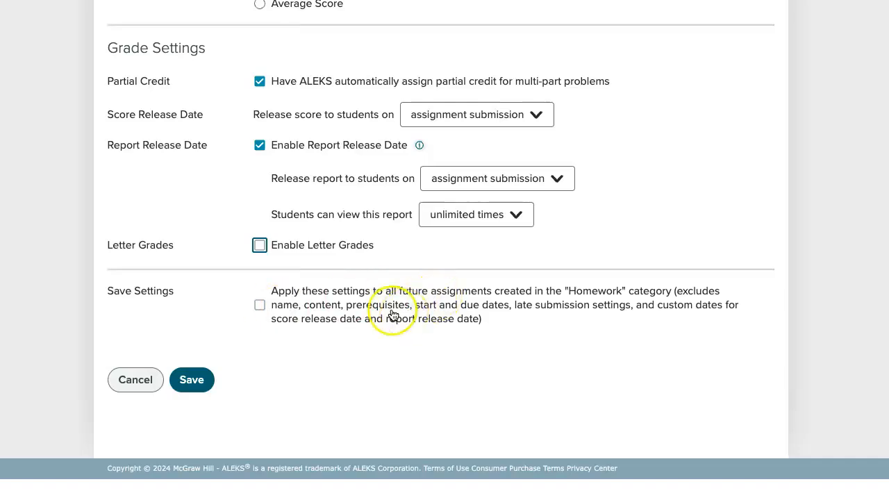
pyautogui.click(192, 382)
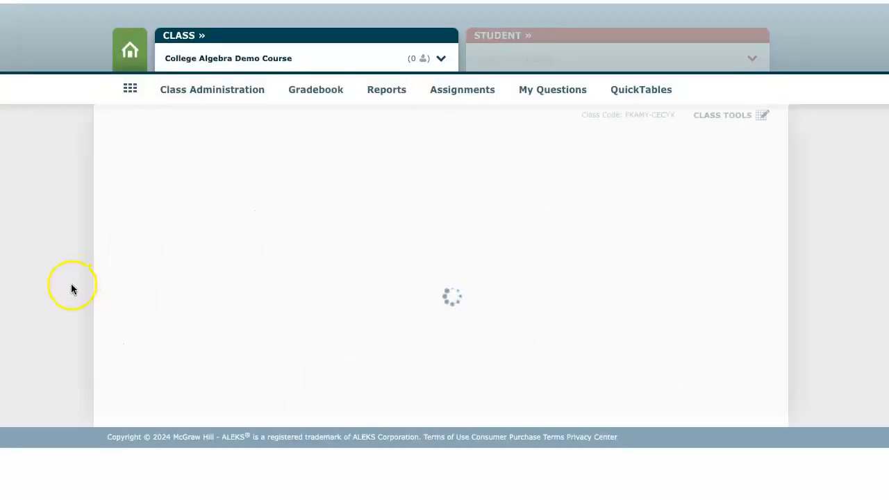
pyautogui.scroll(-3, 71, 283)
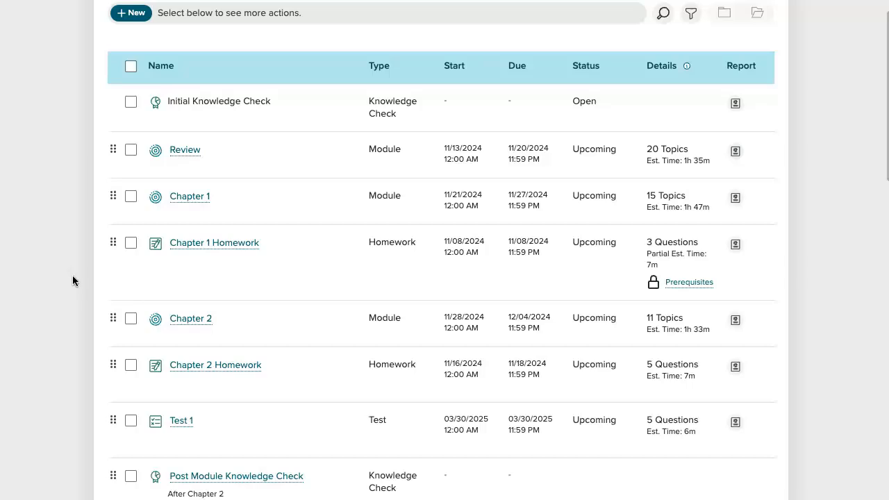